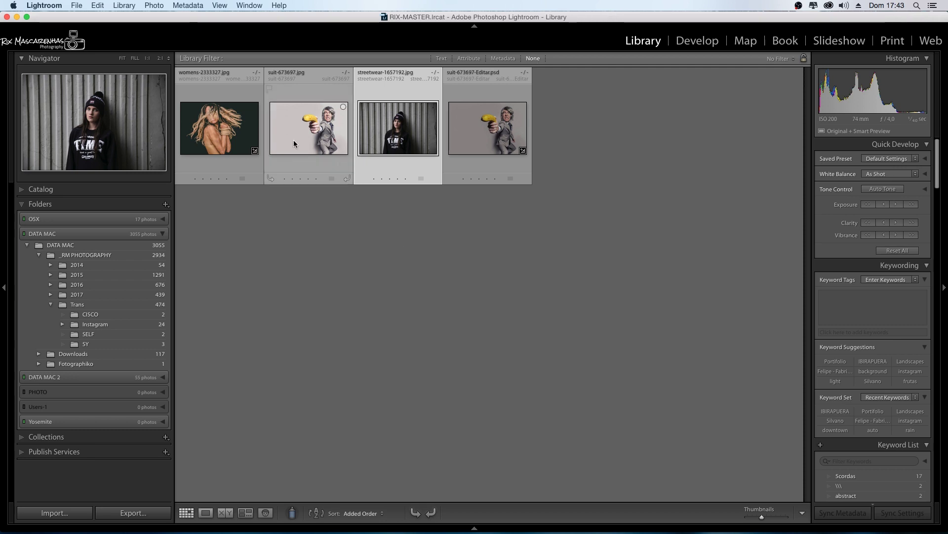
Select streetwear-1657192.jpg in the Library grid and open it in the Develop module.
{"action": "left_click", "coordinate": [262, 141]}
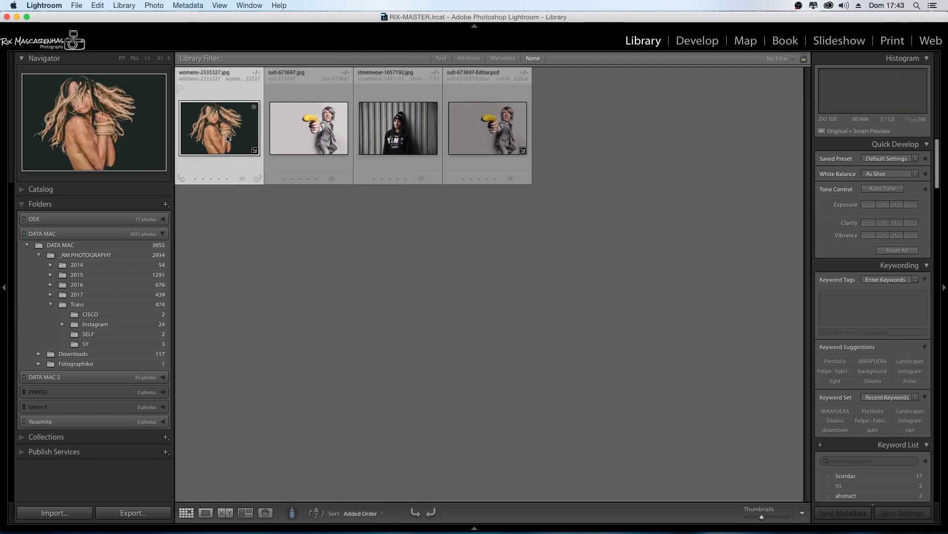
{"action": "left_click", "coordinate": [302, 141]}
{"action": "left_click", "coordinate": [394, 137]}
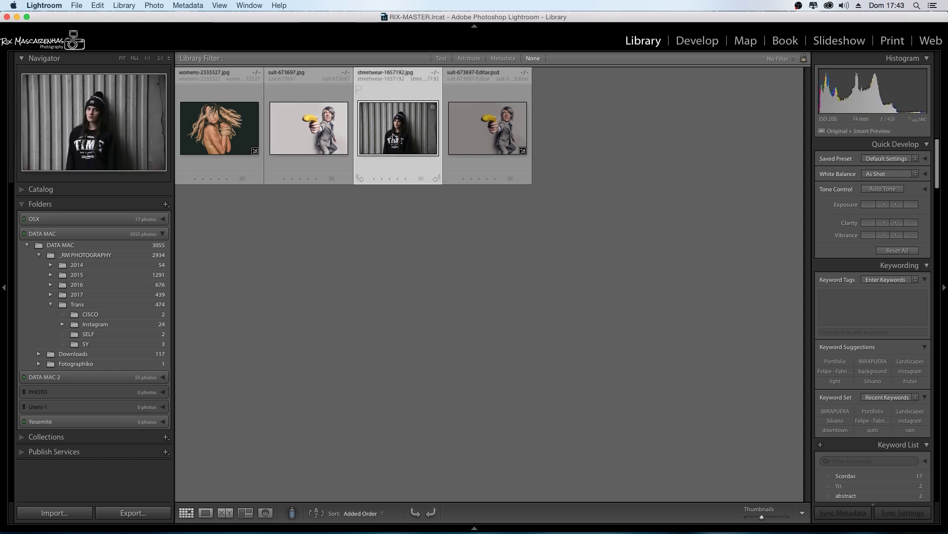
{"action": "left_click", "coordinate": [697, 41]}
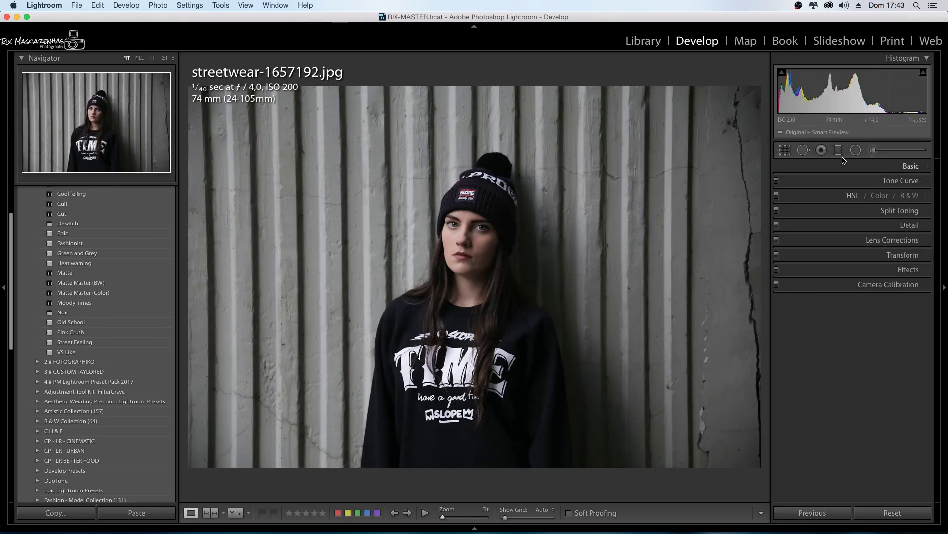
Crop tighter from the top-right corner and reposition the photo so the woman sits right of centre.
{"action": "left_click", "coordinate": [786, 150]}
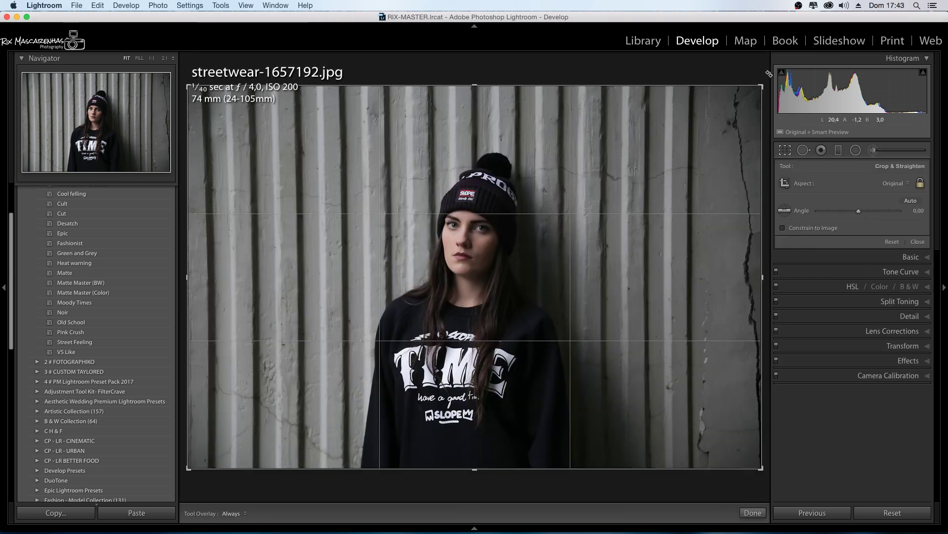
{"action": "left_click_drag", "start_coordinate": [761, 86], "coordinate": [686, 118]}
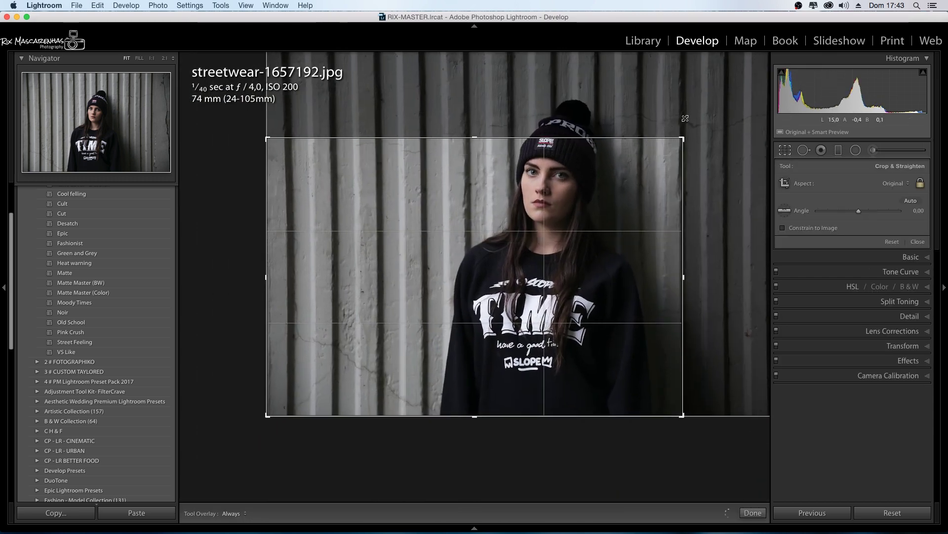
{"action": "left_click_drag", "start_coordinate": [533, 184], "coordinate": [547, 220]}
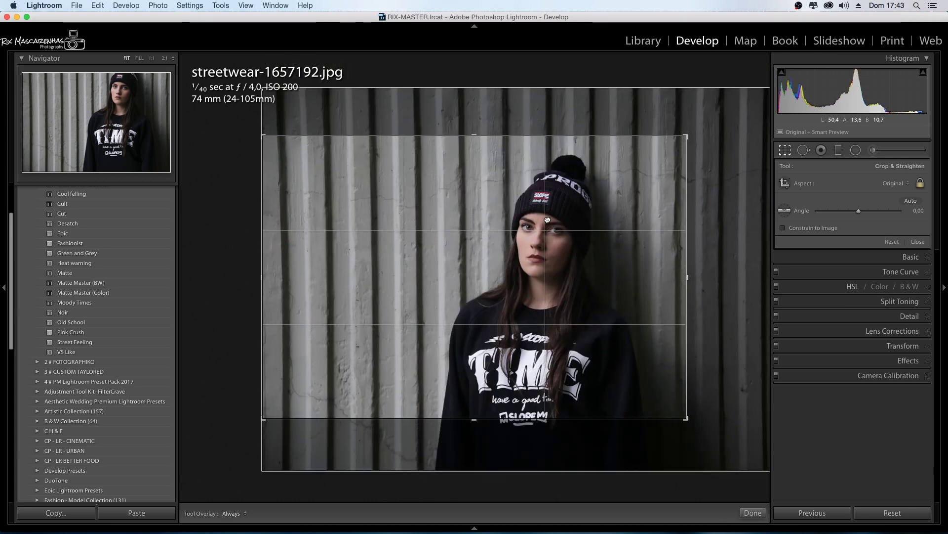
{"action": "left_click_drag", "start_coordinate": [547, 220], "coordinate": [547, 218]}
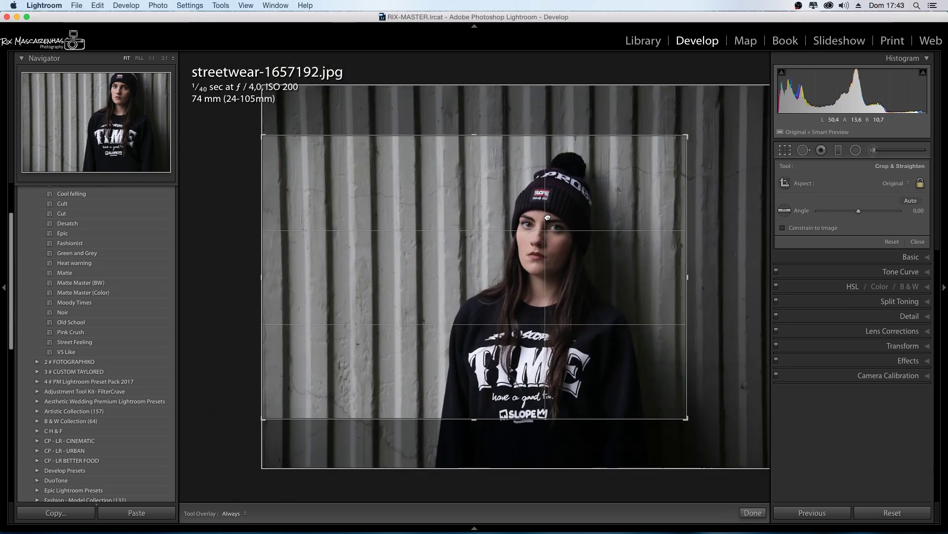
{"action": "left_click_drag", "start_coordinate": [548, 218], "coordinate": [540, 221]}
{"action": "key", "text": "Return"}
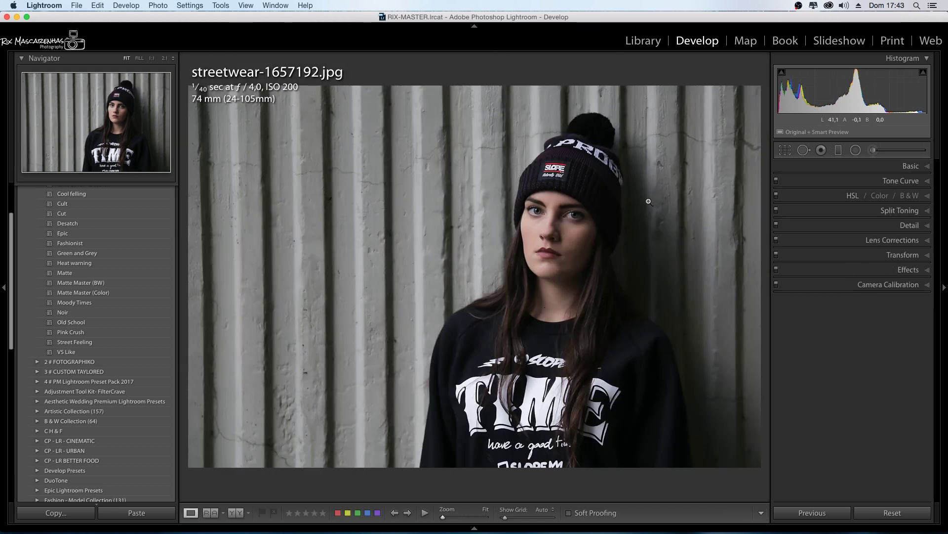
Apply the Street Feeling preset from RM Presets and collapse the left panel.
{"action": "scroll", "coordinate": [148, 237], "scroll_direction": "up", "scroll_amount": 2}
{"action": "scroll", "coordinate": [146, 238], "scroll_direction": "up", "scroll_amount": 1}
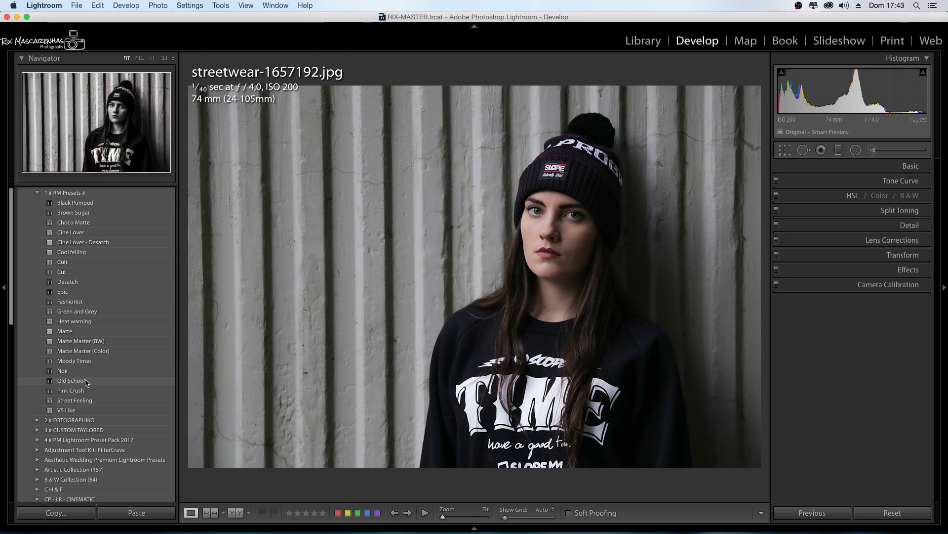
{"action": "left_click", "coordinate": [99, 399]}
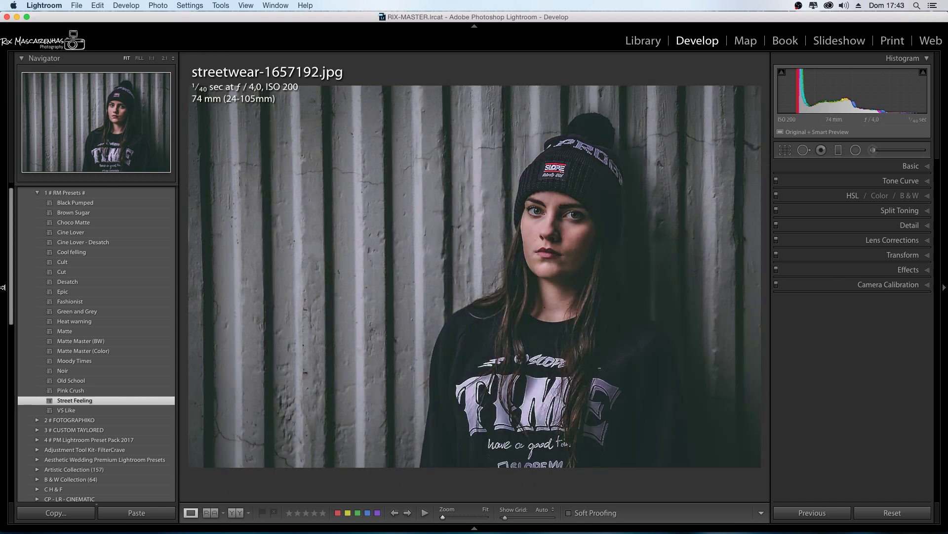
{"action": "left_click", "coordinate": [2, 287]}
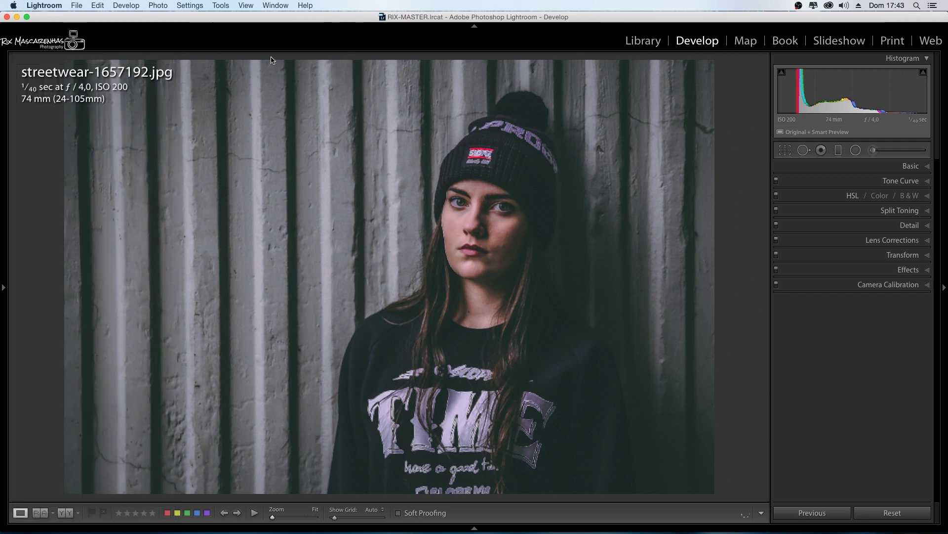
Zoom to 2:1 on the face and heal the blemish beside the nose with Spot Removal.
{"action": "left_click", "coordinate": [495, 207]}
{"action": "left_click_drag", "start_coordinate": [498, 169], "coordinate": [439, 87]}
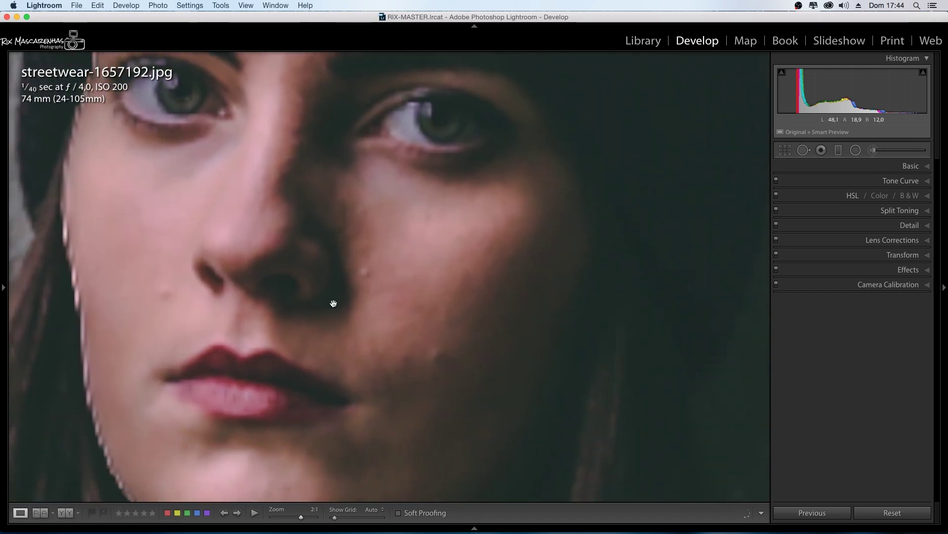
{"action": "left_click_drag", "start_coordinate": [339, 258], "coordinate": [394, 229]}
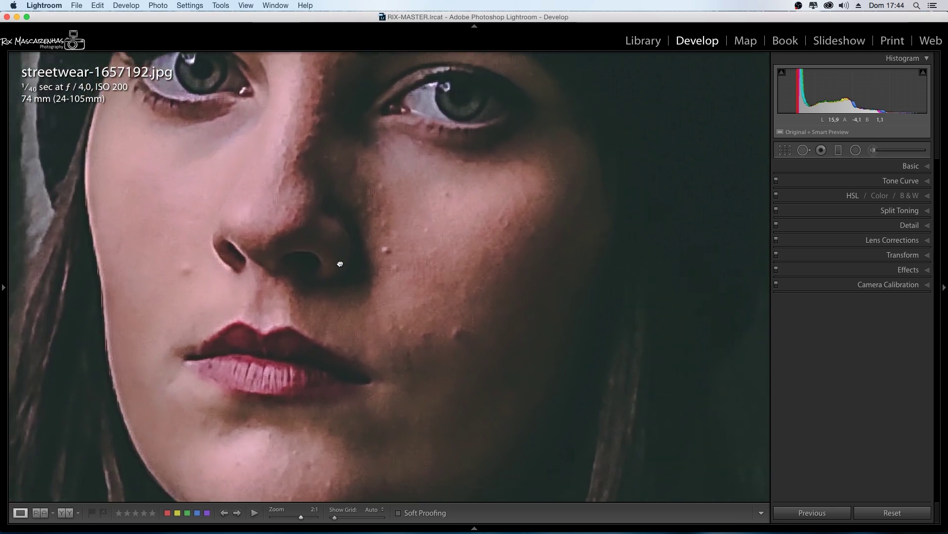
{"action": "left_click_drag", "start_coordinate": [339, 264], "coordinate": [318, 302]}
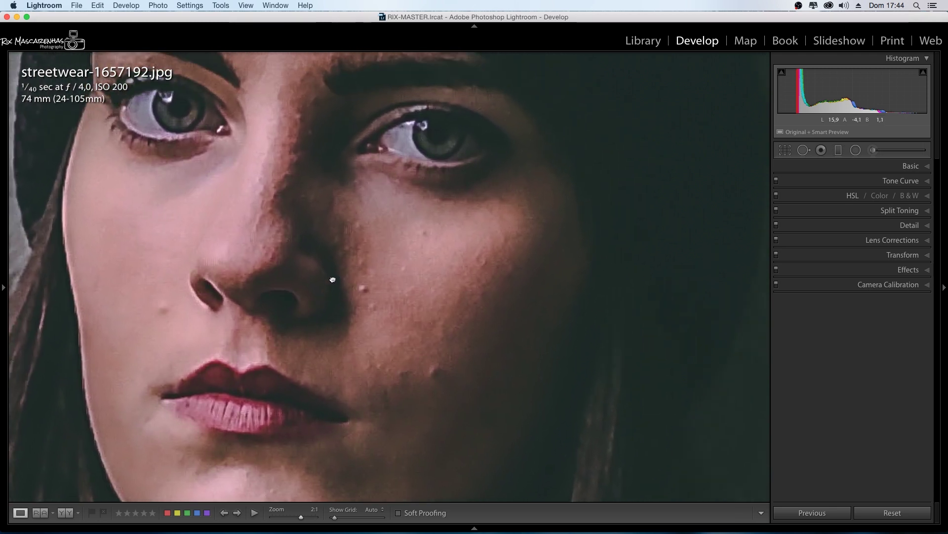
{"action": "left_click", "coordinate": [804, 150]}
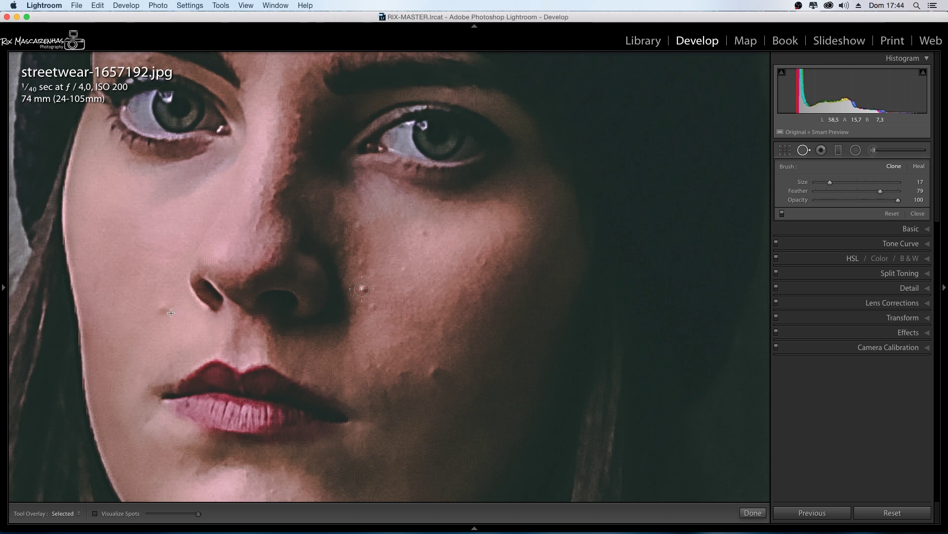
{"action": "left_click", "coordinate": [362, 288]}
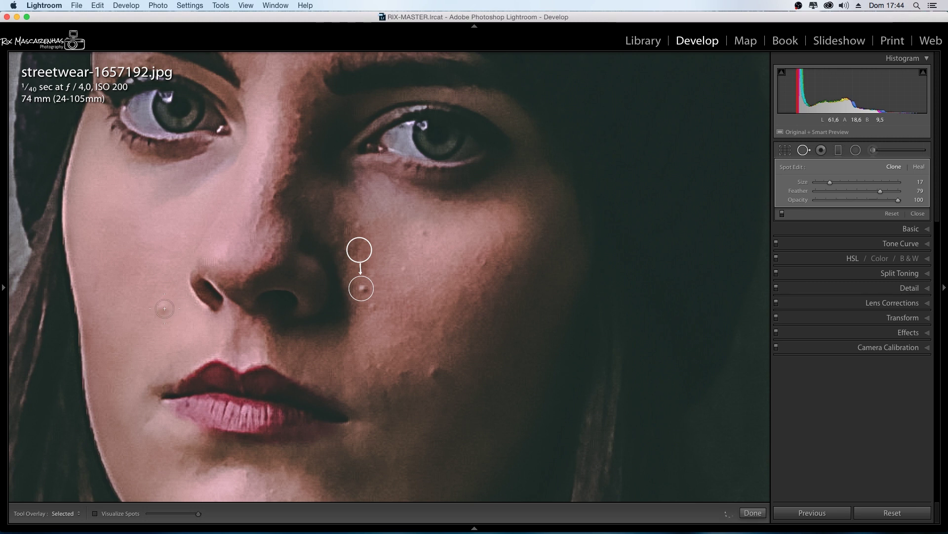
Heal the blemishes on the left cheek and low on the right cheek.
{"action": "key", "text": "Escape"}
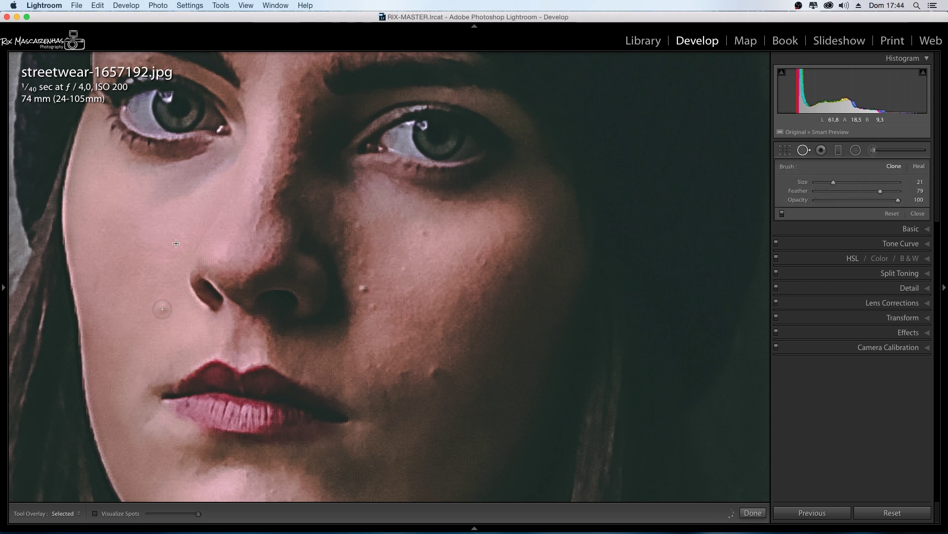
{"action": "left_click", "coordinate": [163, 308]}
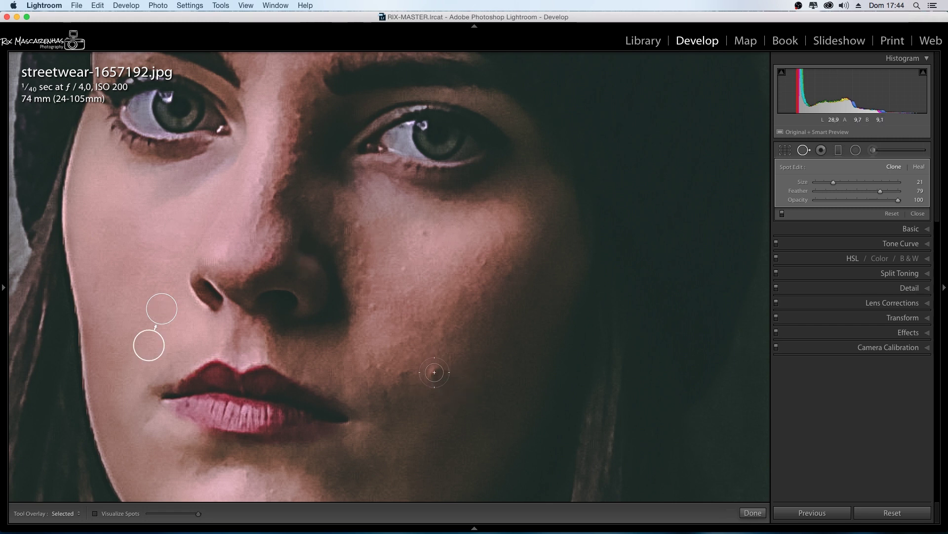
{"action": "key", "text": "Escape"}
{"action": "left_click", "coordinate": [434, 372]}
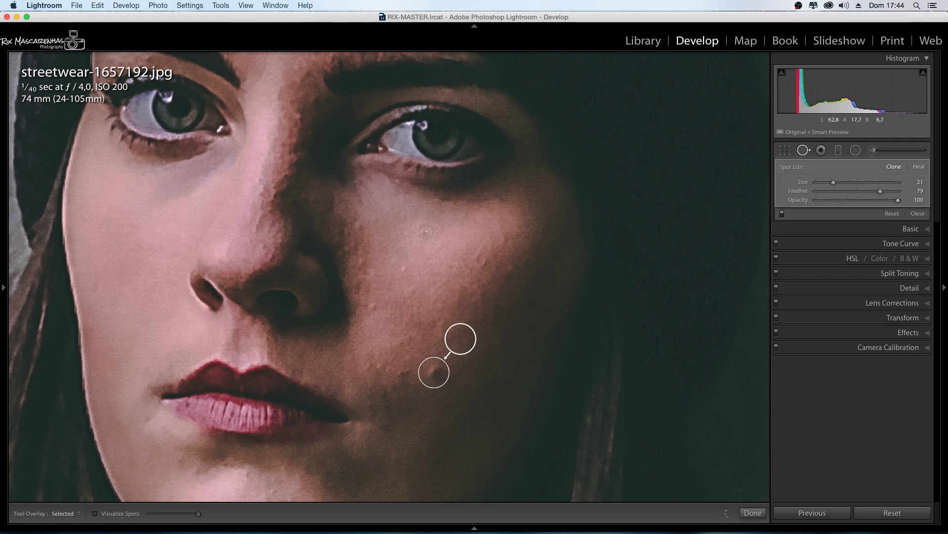
{"action": "key", "text": "Escape"}
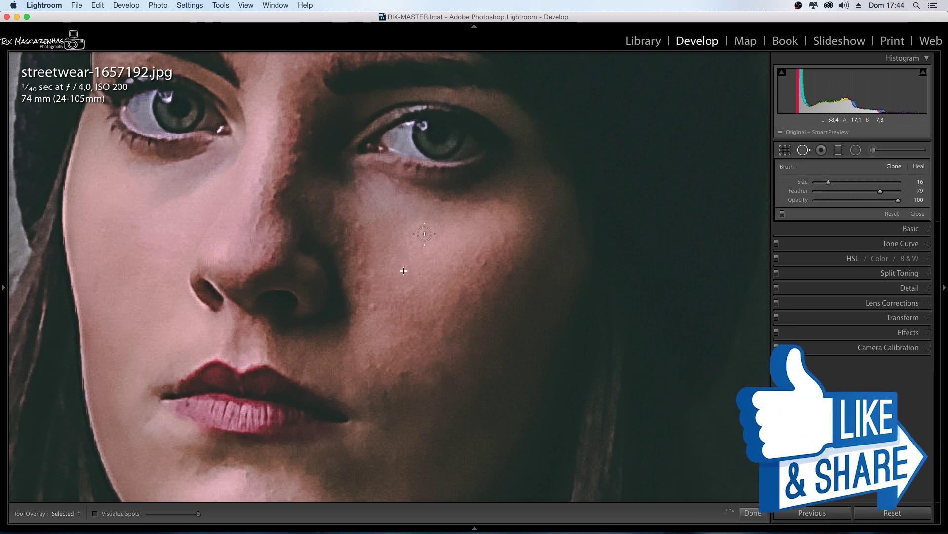
Heal spots under the right eye and beside the nose bridge, sourcing clean skin between the brows.
{"action": "left_click", "coordinate": [425, 233]}
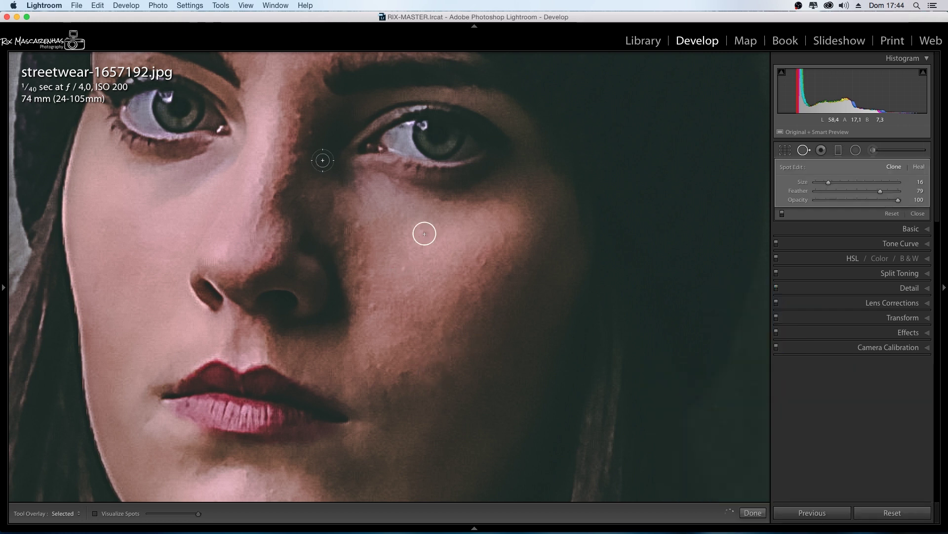
{"action": "key", "text": "Escape"}
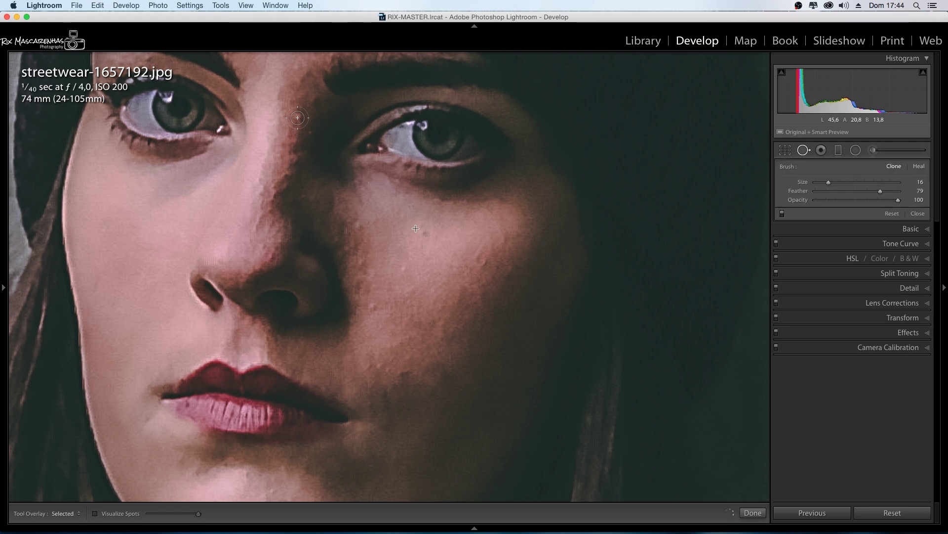
{"action": "left_click", "coordinate": [416, 229]}
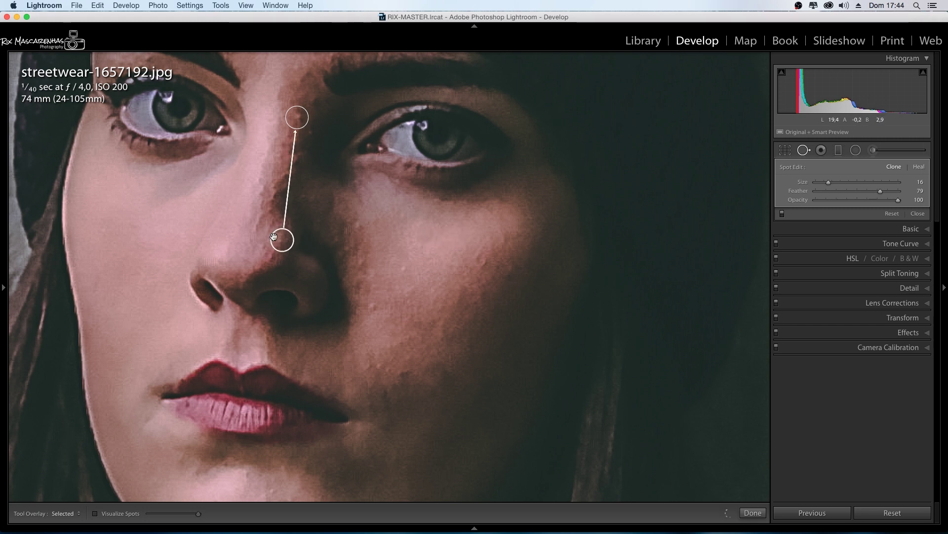
{"action": "left_click_drag", "start_coordinate": [282, 239], "coordinate": [308, 187]}
{"action": "left_click_drag", "start_coordinate": [301, 137], "coordinate": [306, 100]}
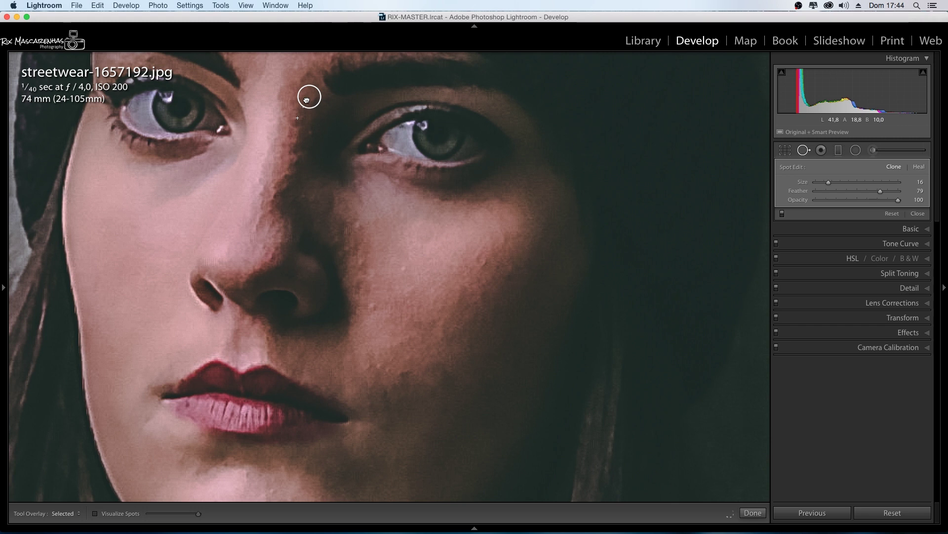
{"action": "key", "text": "z"}
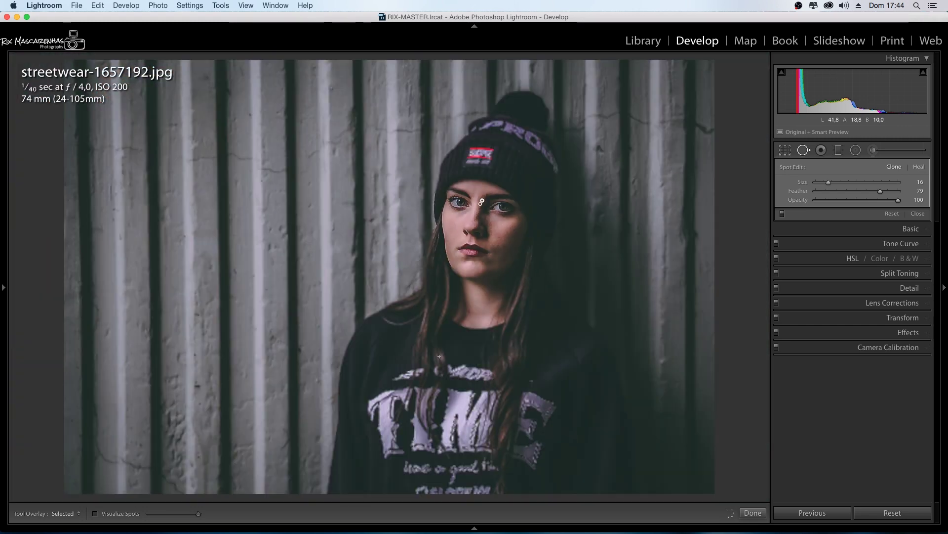
Finish spot removal and set an Adjustment Brush: Temp 25, Exposure 0.44, Contrast 9, Clarity 14, Saturation 15, Sharpness 13.
{"action": "left_click", "coordinate": [753, 512]}
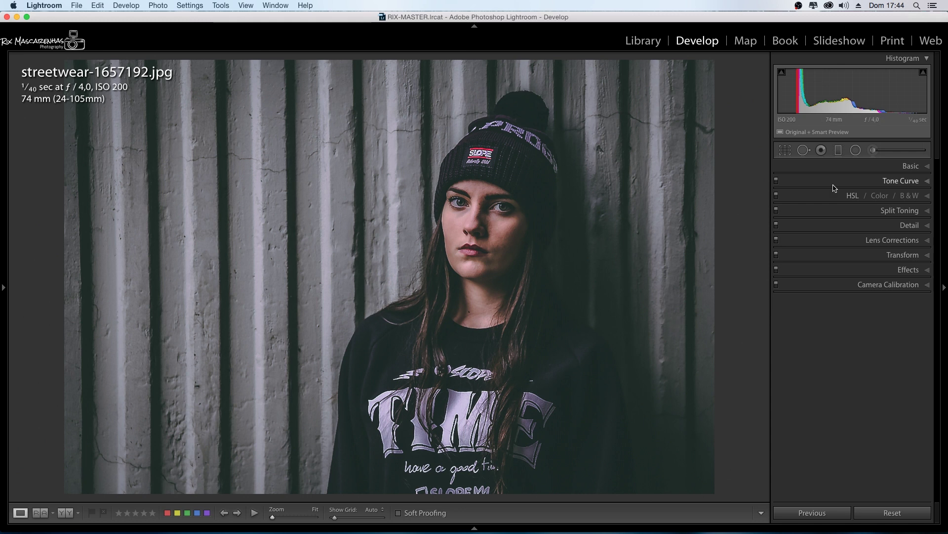
{"action": "left_click", "coordinate": [874, 150]}
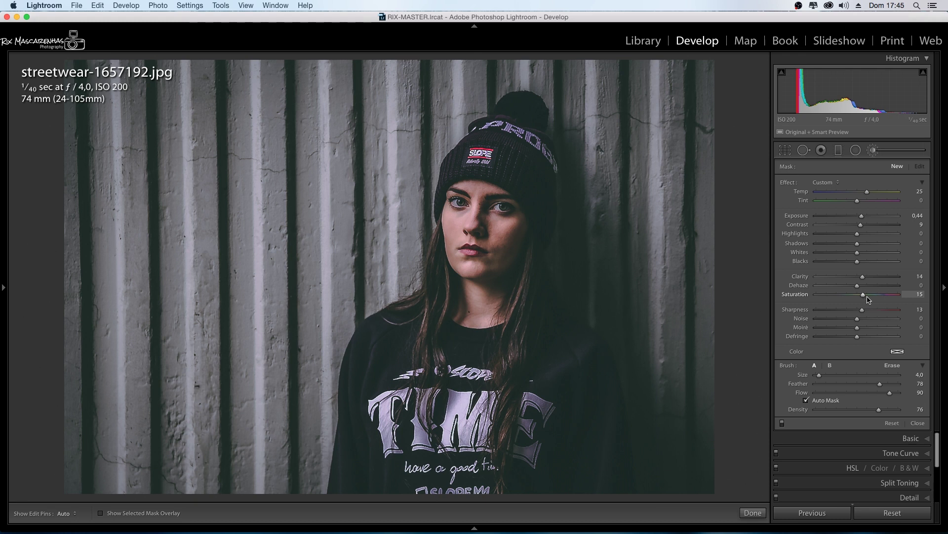
Zoom in and paint the brightening brush over the right and left irises.
{"action": "key", "text": "z"}
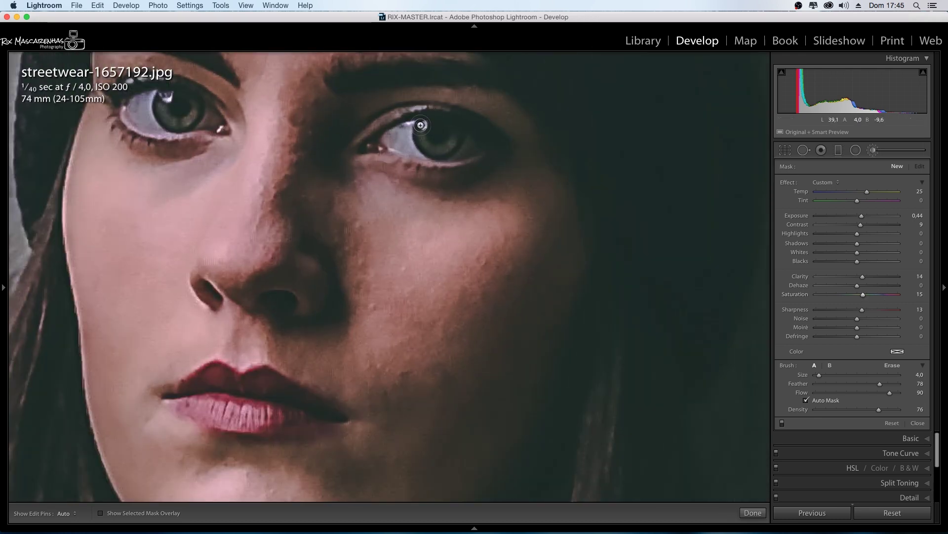
{"action": "key", "text": "h"}
{"action": "left_click_drag", "start_coordinate": [458, 131], "coordinate": [437, 148]}
{"action": "key", "text": "h"}
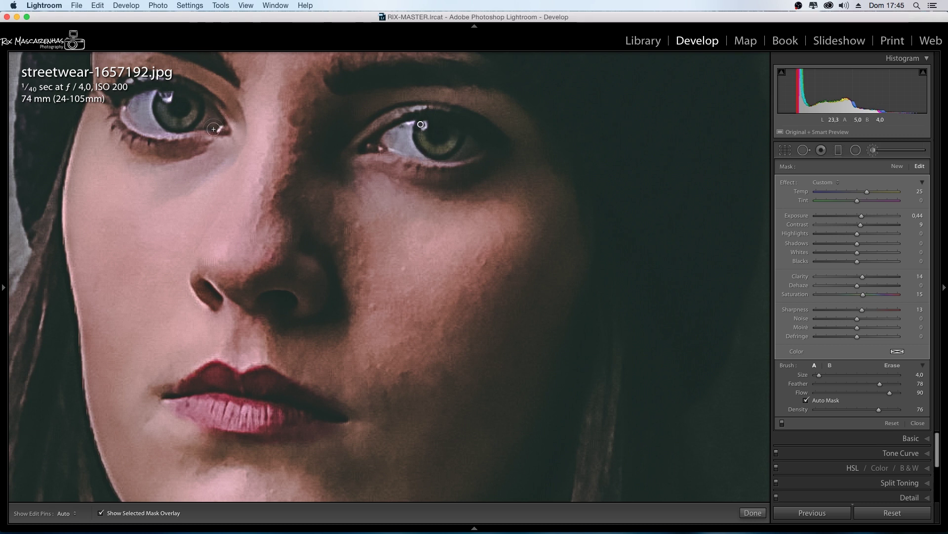
{"action": "key", "text": "h"}
{"action": "left_click_drag", "start_coordinate": [161, 107], "coordinate": [165, 123]}
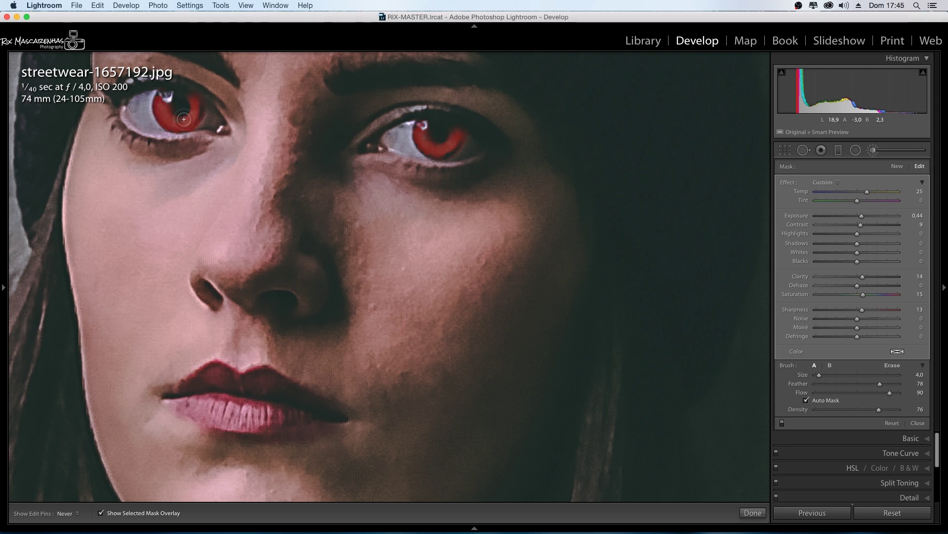
Set edit pins to Auto, hide the mask overlay, and commit the 0.76 exposure adjustment.
{"action": "key", "text": "h"}
{"action": "left_click", "coordinate": [101, 513]}
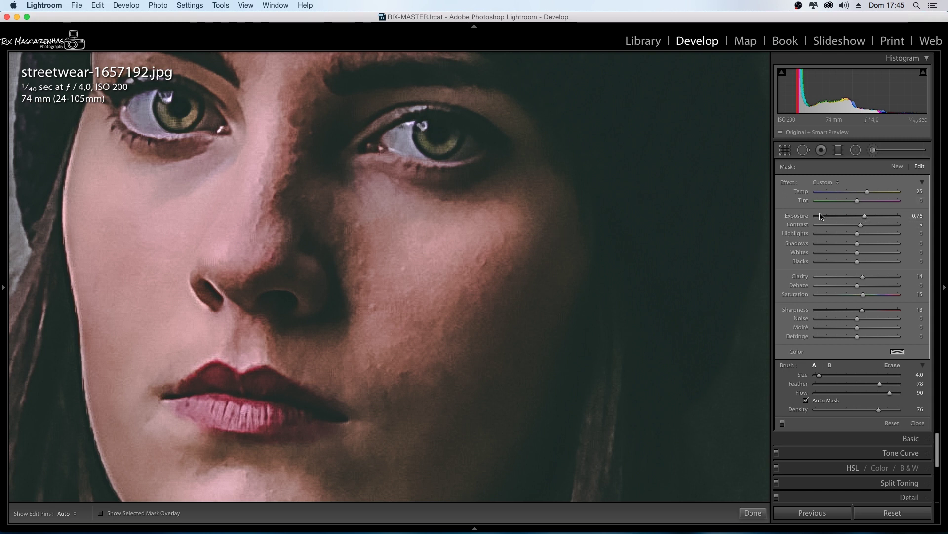
{"action": "left_click", "coordinate": [753, 512]}
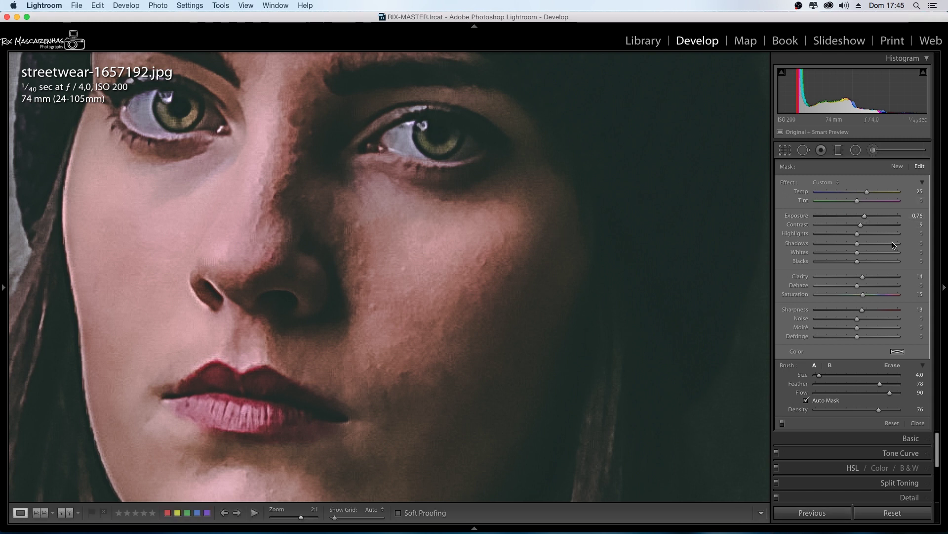
{"action": "left_click", "coordinate": [875, 151]}
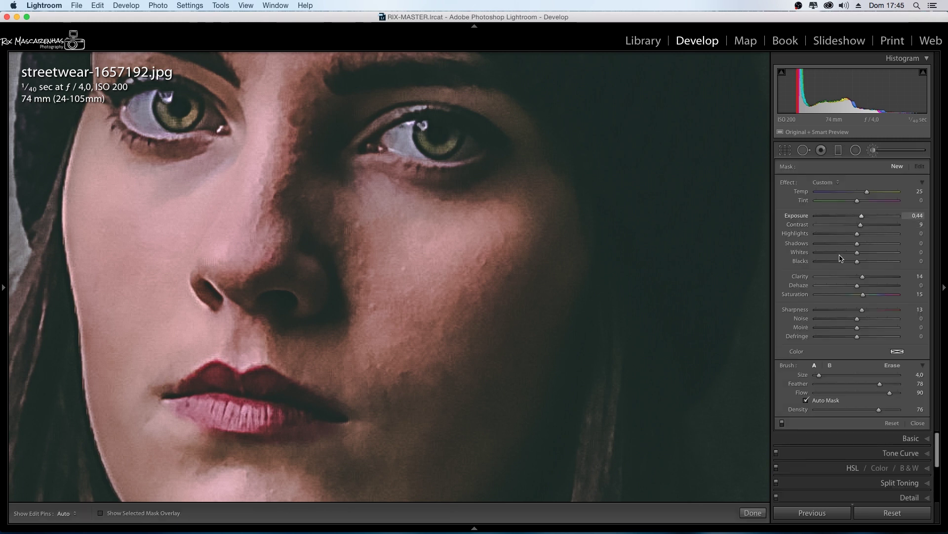
Set the brush effect to Exposure only at about 0.75 and resize the brush.
{"action": "left_click", "coordinate": [833, 183]}
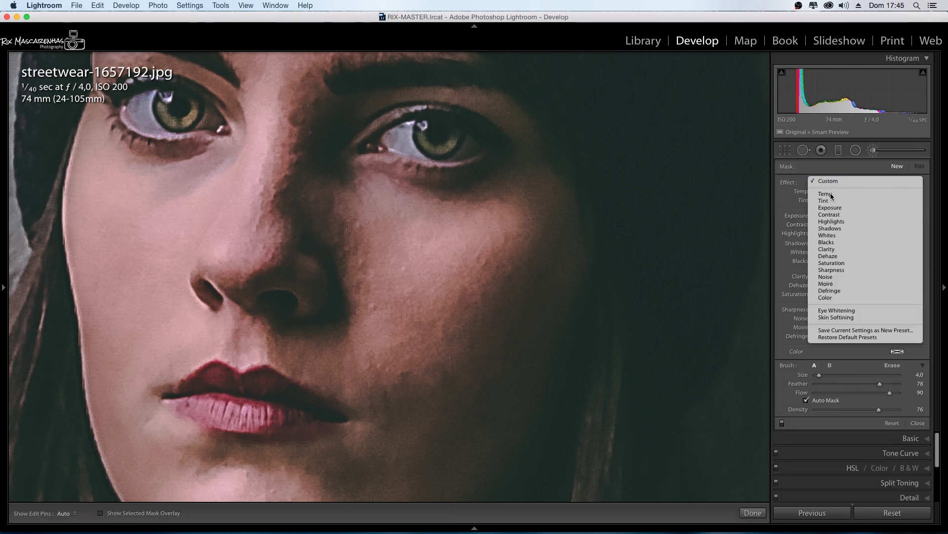
{"action": "left_click", "coordinate": [838, 208]}
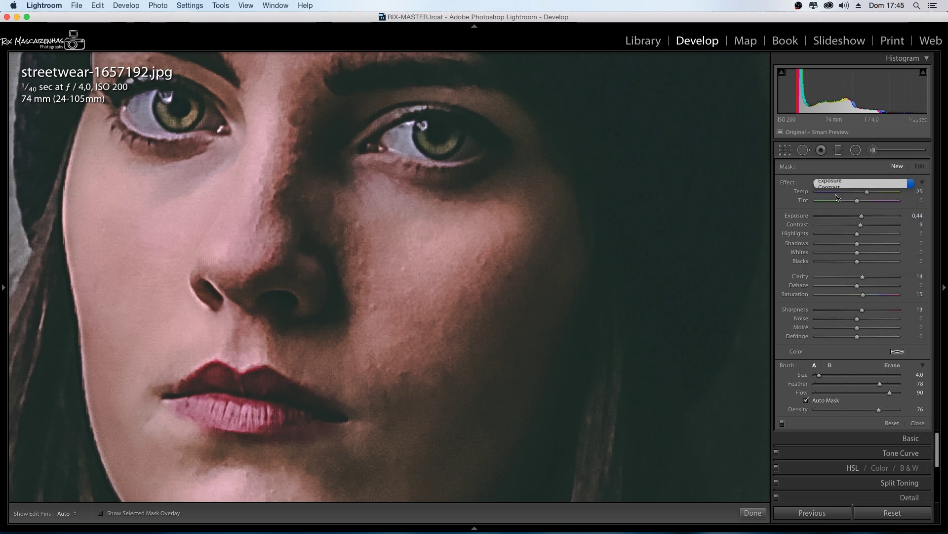
{"action": "left_click_drag", "start_coordinate": [842, 216], "coordinate": [866, 218]}
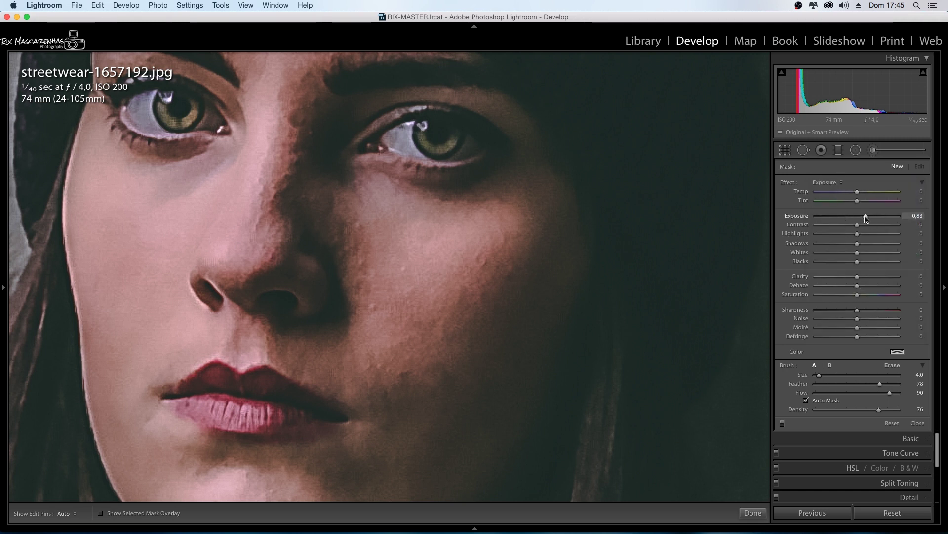
{"action": "key", "text": "bracketleft"}
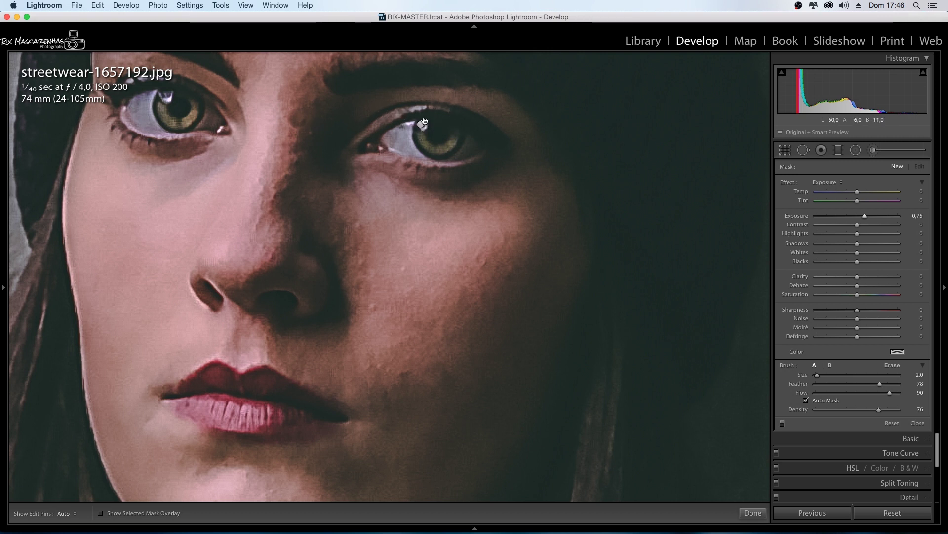
{"action": "key", "text": "bracketright"}
Paint the +0.75 exposure brush over both eyes and commit the adjustment.
{"action": "left_click", "coordinate": [169, 96]}
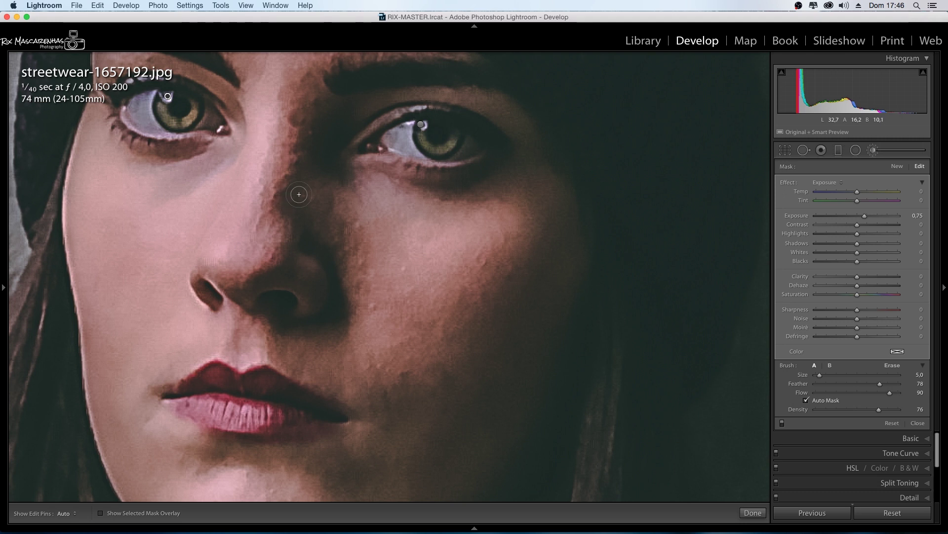
{"action": "right_click", "coordinate": [168, 97]}
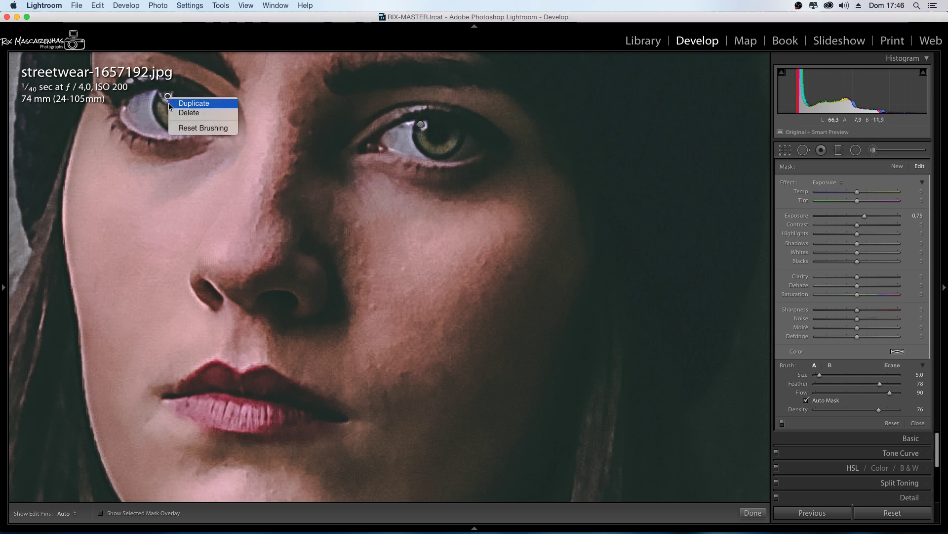
{"action": "key", "text": "Escape"}
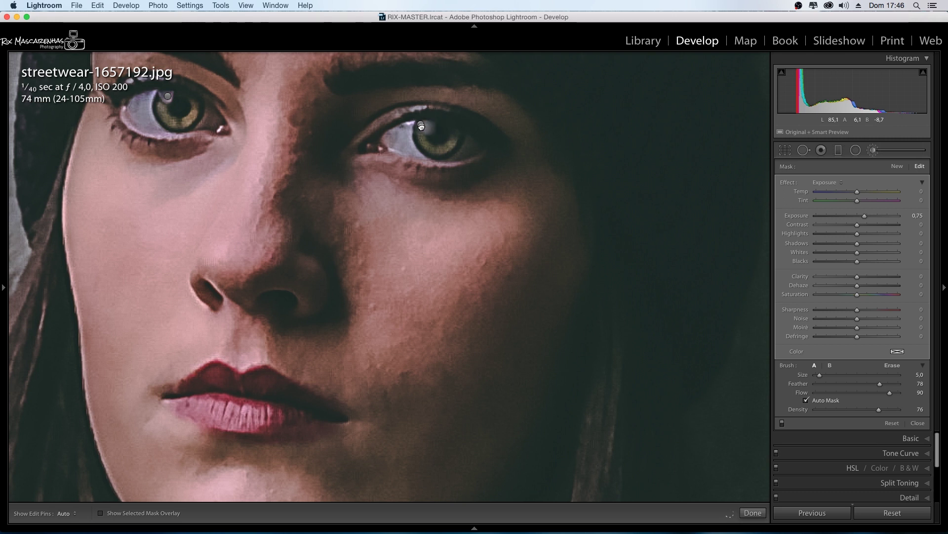
{"action": "left_click", "coordinate": [421, 124]}
{"action": "left_click", "coordinate": [752, 513]}
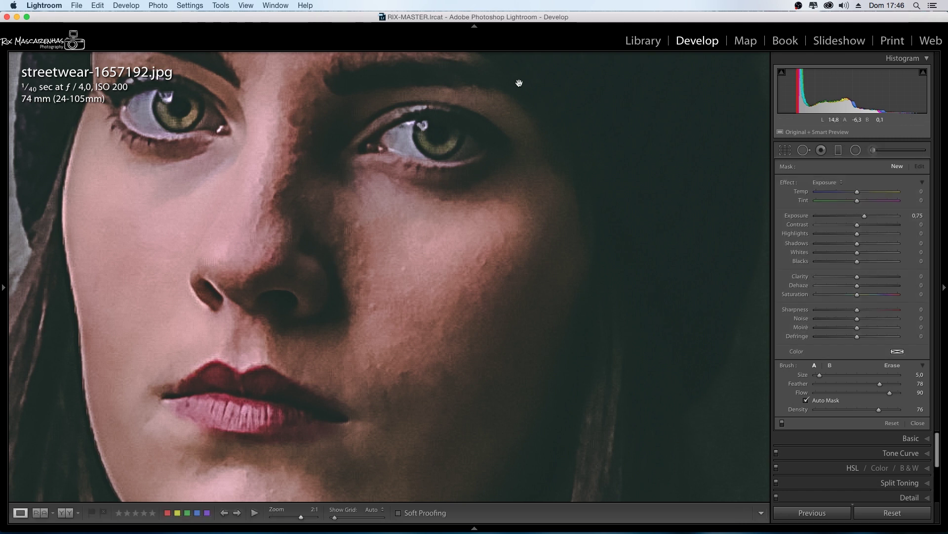
Fit the portrait on screen, view Before/After side by side, then return to the edited view.
{"action": "left_click", "coordinate": [125, 384]}
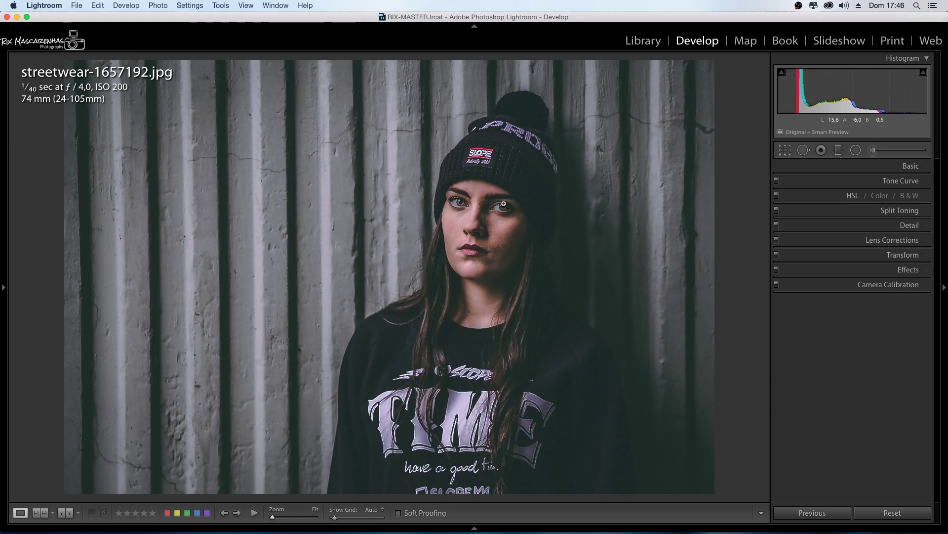
{"action": "left_click", "coordinate": [873, 150]}
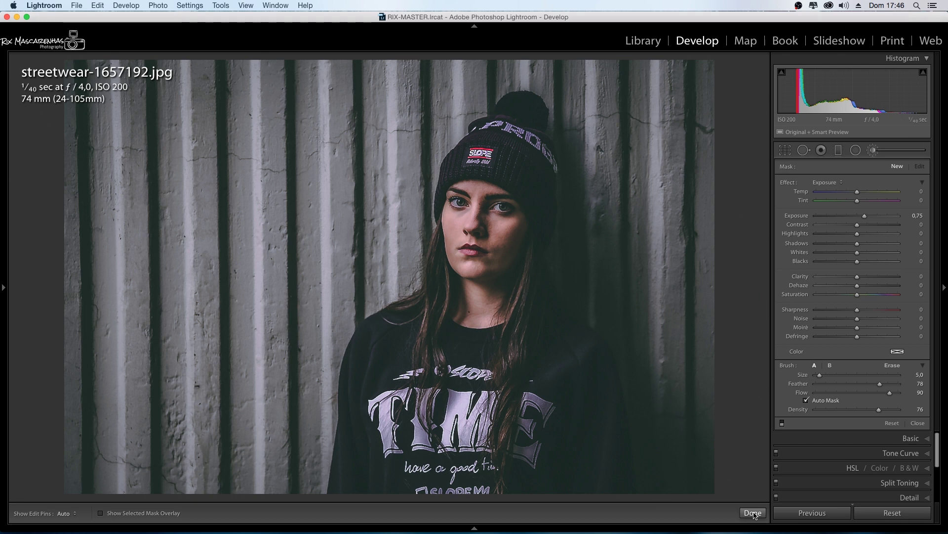
{"action": "key", "text": "y"}
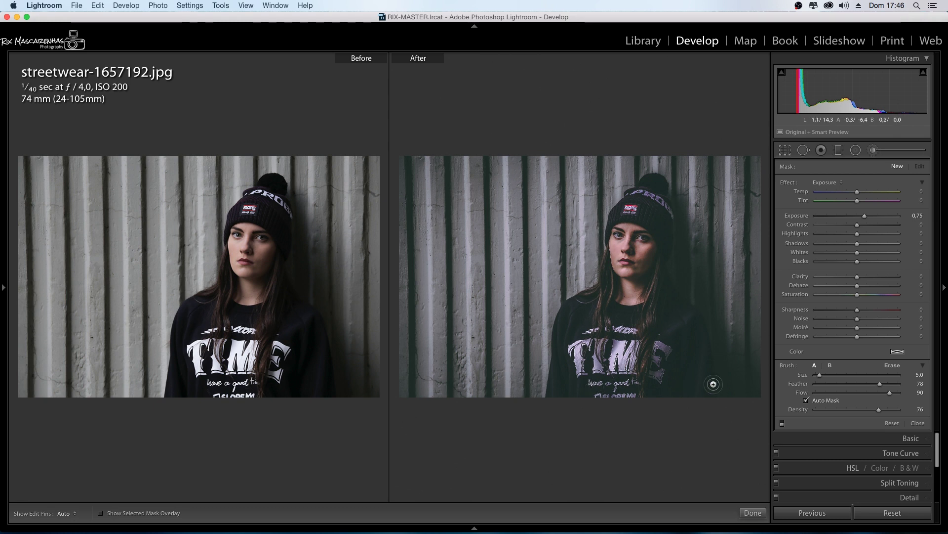
{"action": "left_click", "coordinate": [614, 258]}
{"action": "key", "text": "z"}
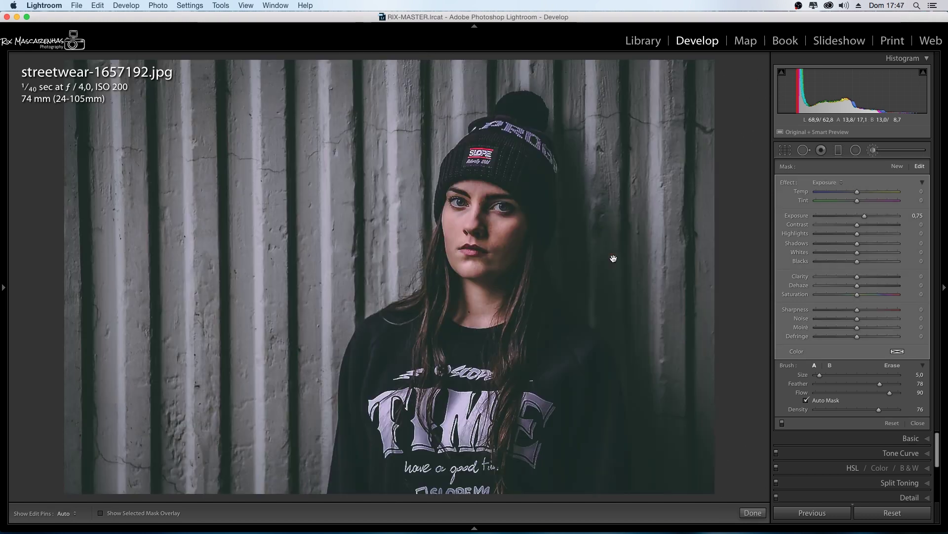
{"action": "mouse_move", "coordinate": [579, 276]}
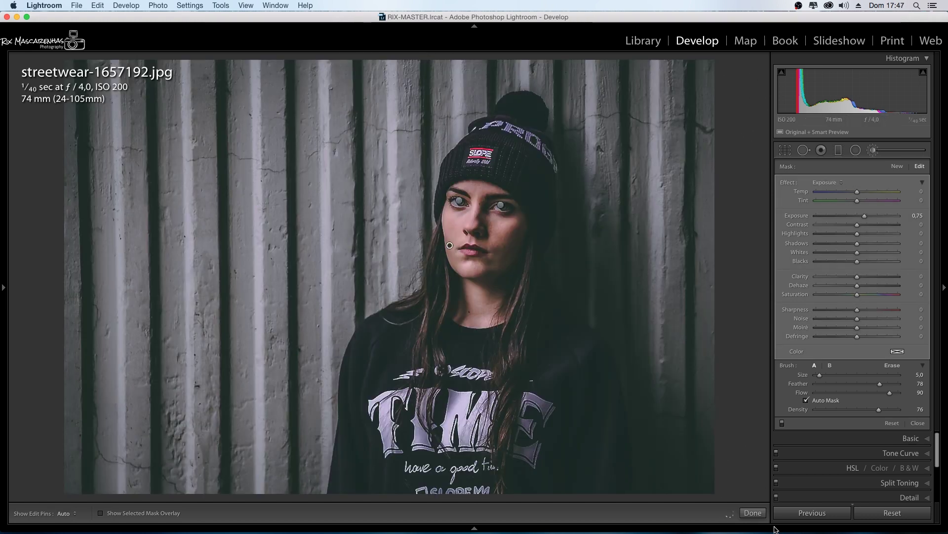
{"action": "left_click", "coordinate": [753, 512]}
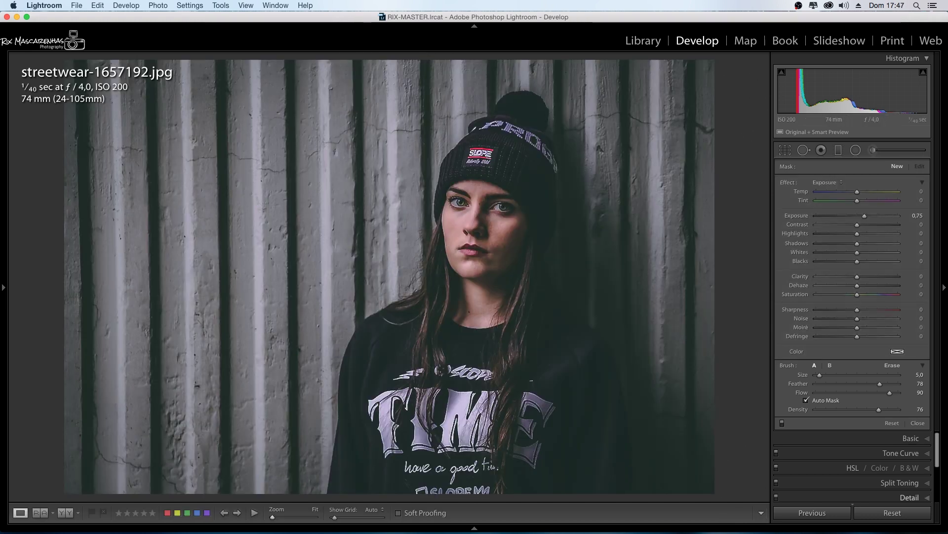
Start a Radial Filter at Exposure −0.67 and draw a large oval around the woman.
{"action": "left_click", "coordinate": [838, 150]}
{"action": "left_click", "coordinate": [855, 151]}
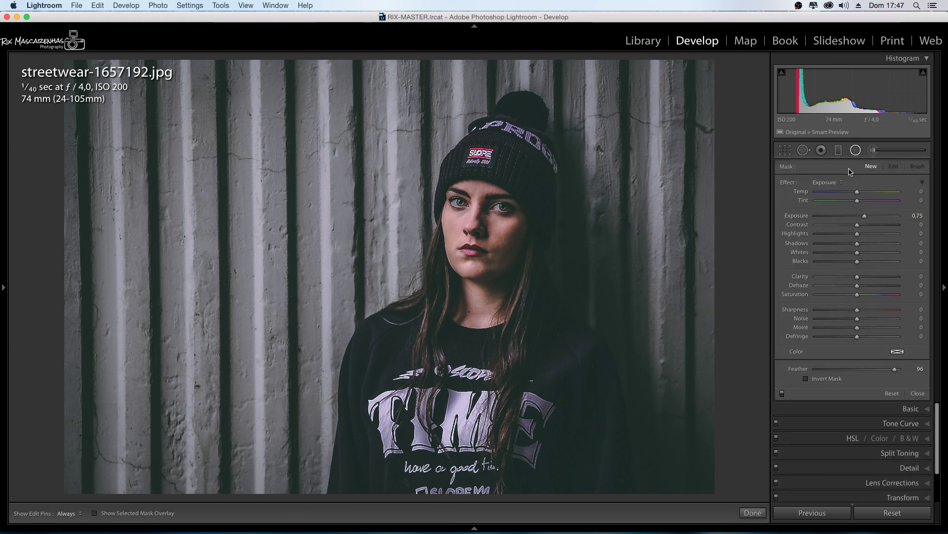
{"action": "left_click_drag", "start_coordinate": [865, 216], "coordinate": [853, 215]}
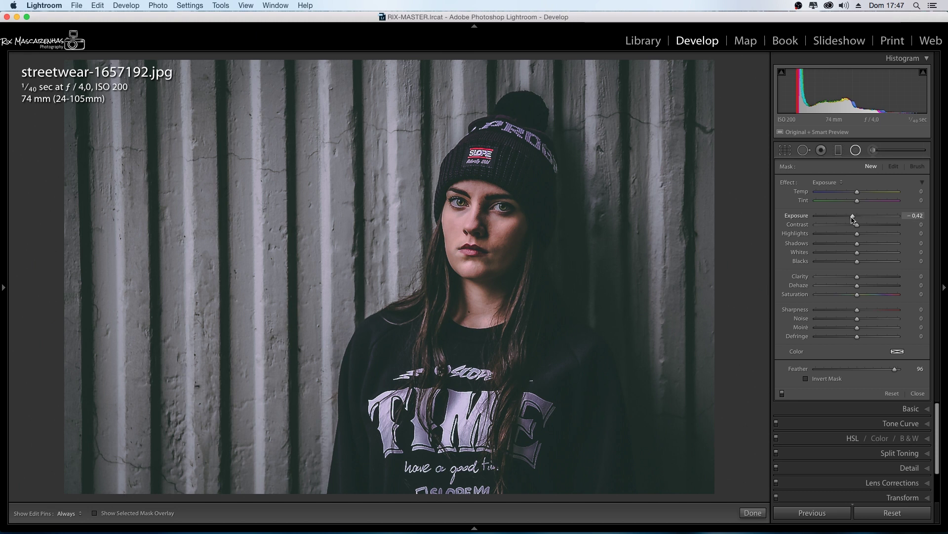
{"action": "left_click_drag", "start_coordinate": [397, 165], "coordinate": [594, 342]}
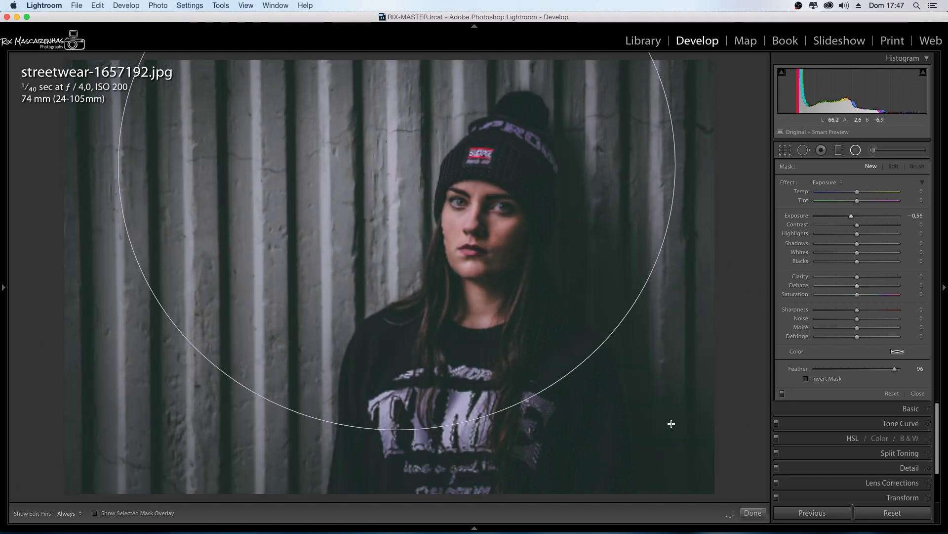
Reduce the filter's Noise and centre the oval on her face to finish the vignette.
{"action": "left_click_drag", "start_coordinate": [399, 165], "coordinate": [475, 231]}
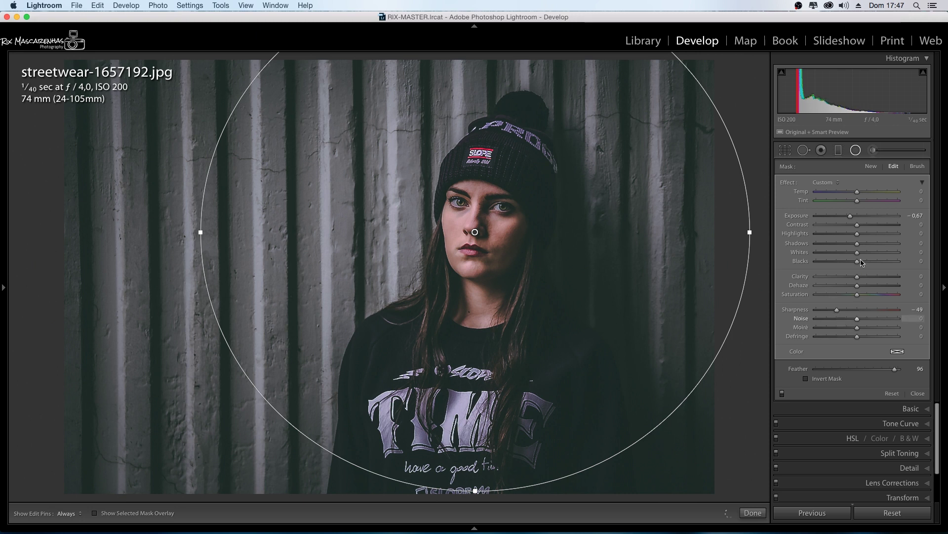
{"action": "left_click", "coordinate": [848, 319]}
{"action": "left_click_drag", "start_coordinate": [475, 231], "coordinate": [477, 211]}
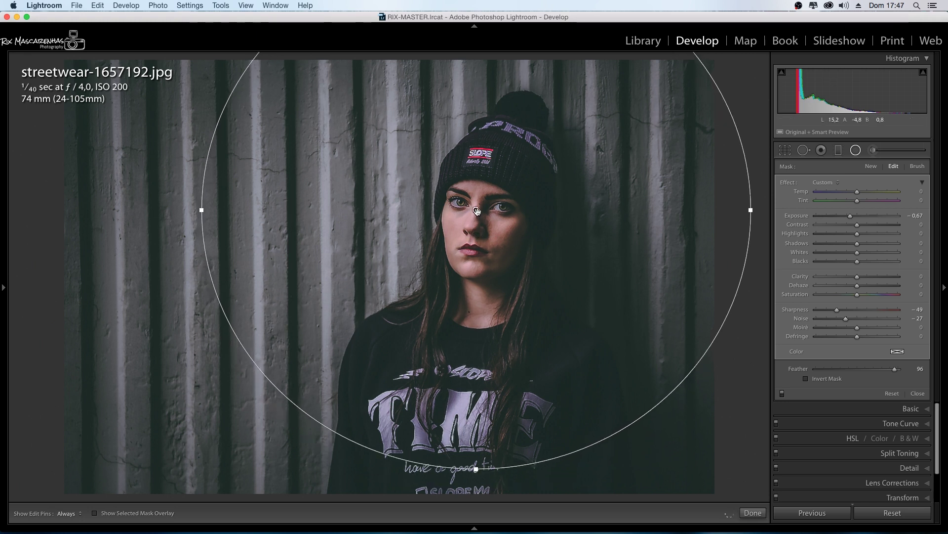
{"action": "key", "text": "Escape"}
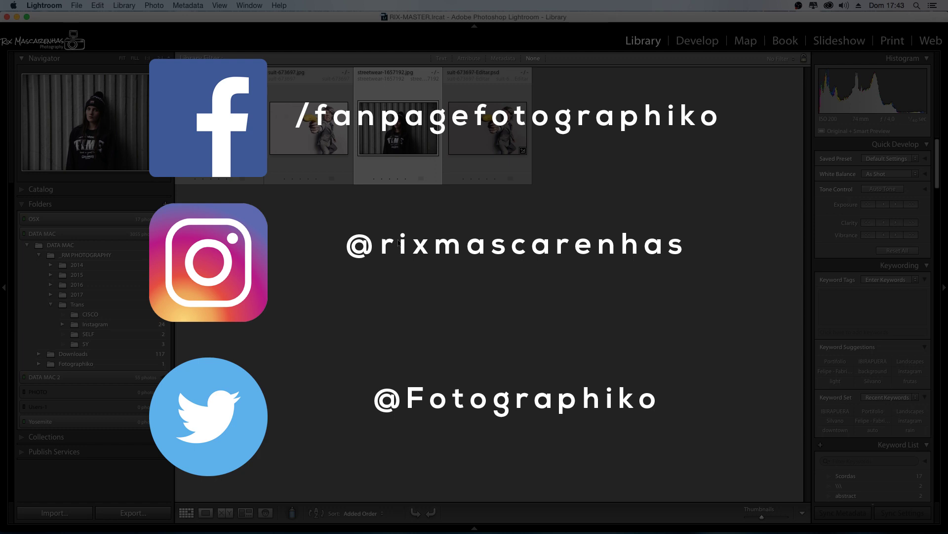
Crop the streetwear portrait and give it the Street Feeling preset look.
{"action": "key", "text": "r"}
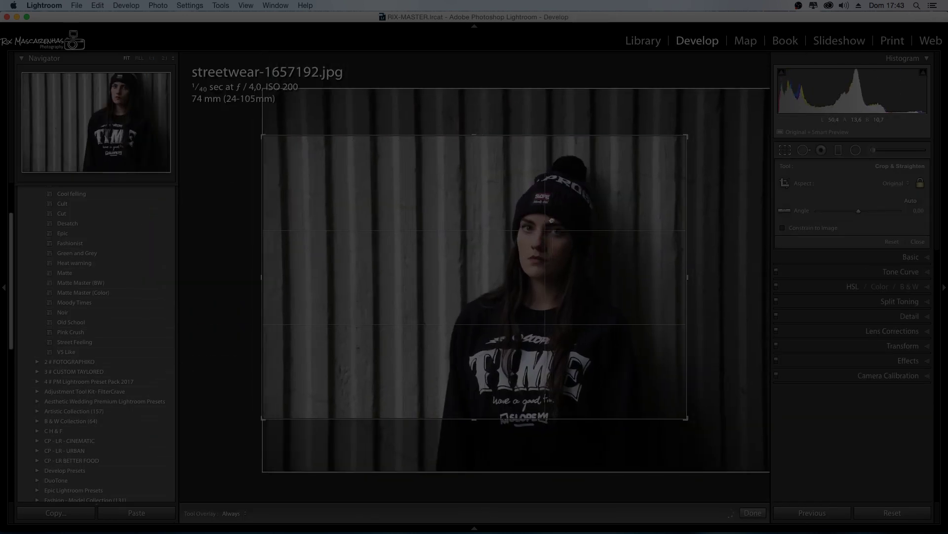
{"action": "key", "text": "r"}
{"action": "scroll", "coordinate": [103, 316], "scroll_direction": "up", "scroll_amount": 3}
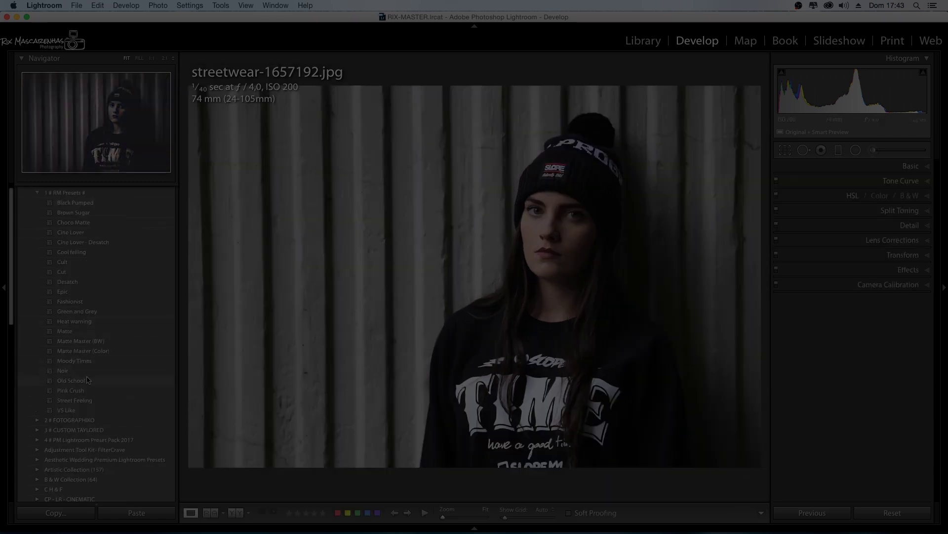
{"action": "left_click", "coordinate": [75, 401]}
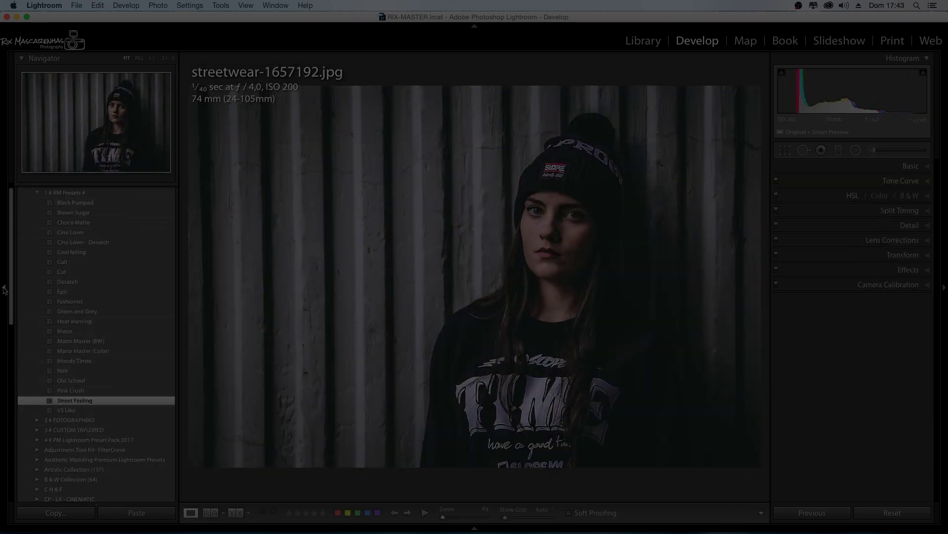
{"action": "key", "text": "F7"}
Heal blemishes on the cheek, face and near the eye, then view the whole photo.
{"action": "left_click", "coordinate": [496, 208]}
{"action": "key", "text": "q"}
{"action": "left_click", "coordinate": [362, 288]}
{"action": "scroll", "coordinate": [162, 309], "scroll_direction": "up", "scroll_amount": 2}
{"action": "left_click", "coordinate": [434, 373]}
{"action": "scroll", "coordinate": [424, 233], "scroll_direction": "down", "scroll_amount": 2}
{"action": "left_click", "coordinate": [425, 233]}
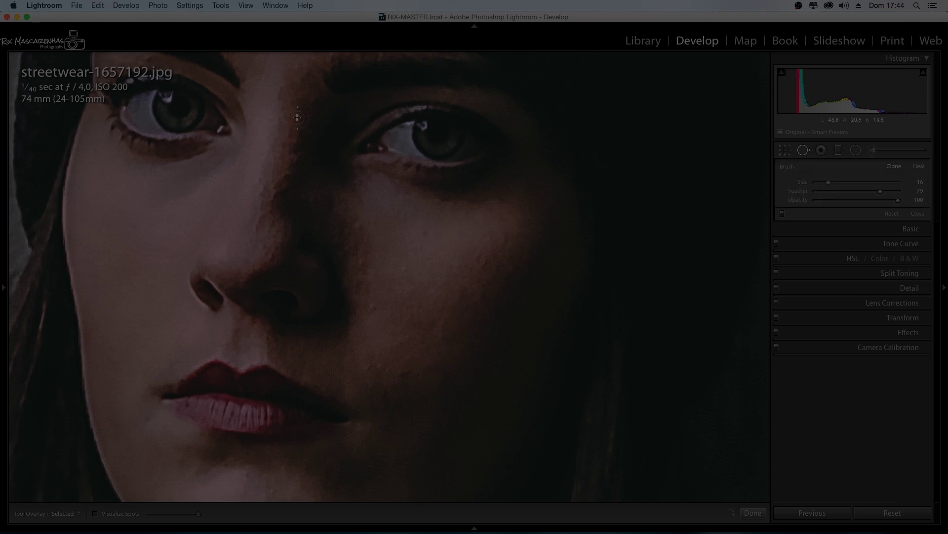
{"action": "left_click", "coordinate": [297, 117]}
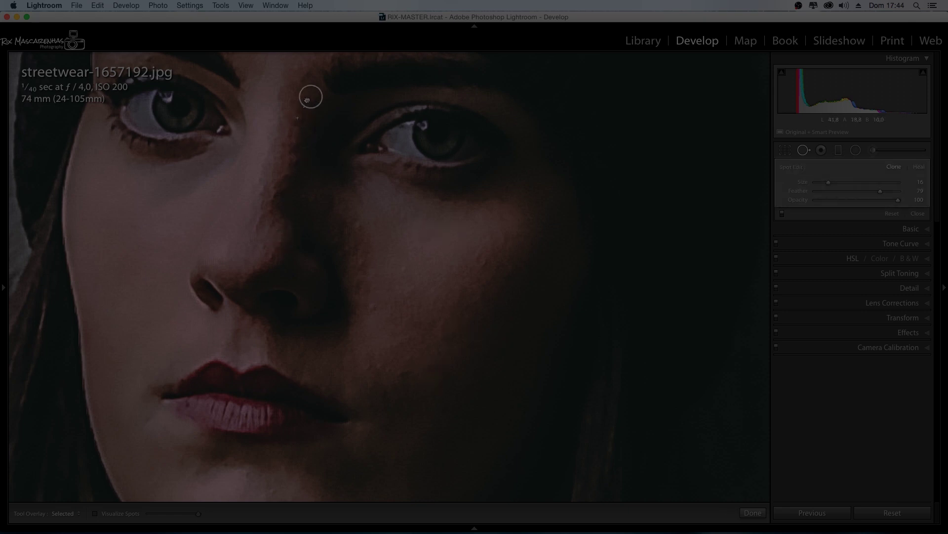
{"action": "left_click", "coordinate": [751, 512]}
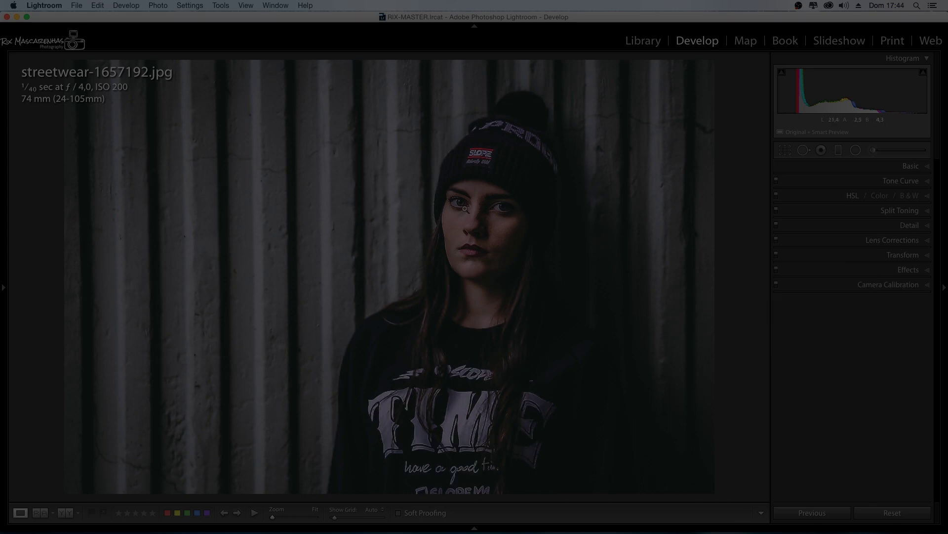